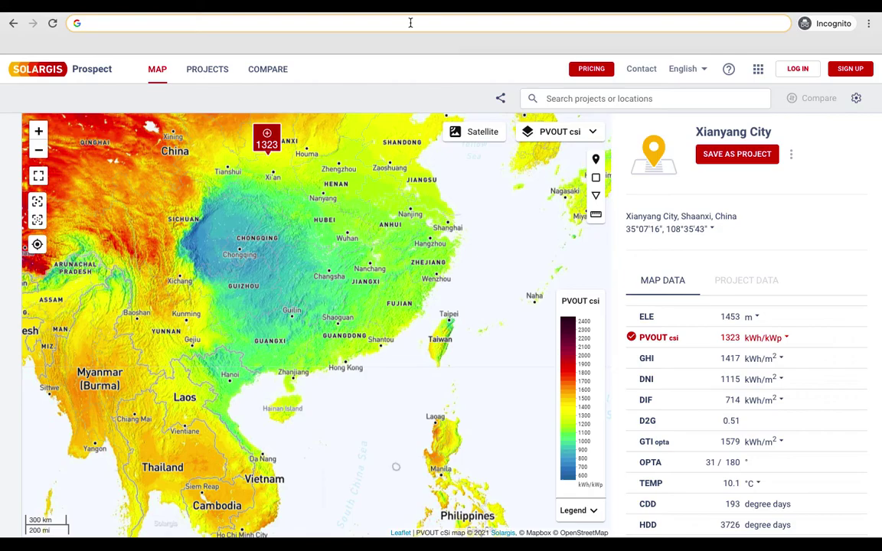
# - Load apps.solargis.com/prospect, showing Taipei with PVOUT 1095 kWh/kWp and GHI 1334
pyautogui.write('apps.solargis.com/prospect')
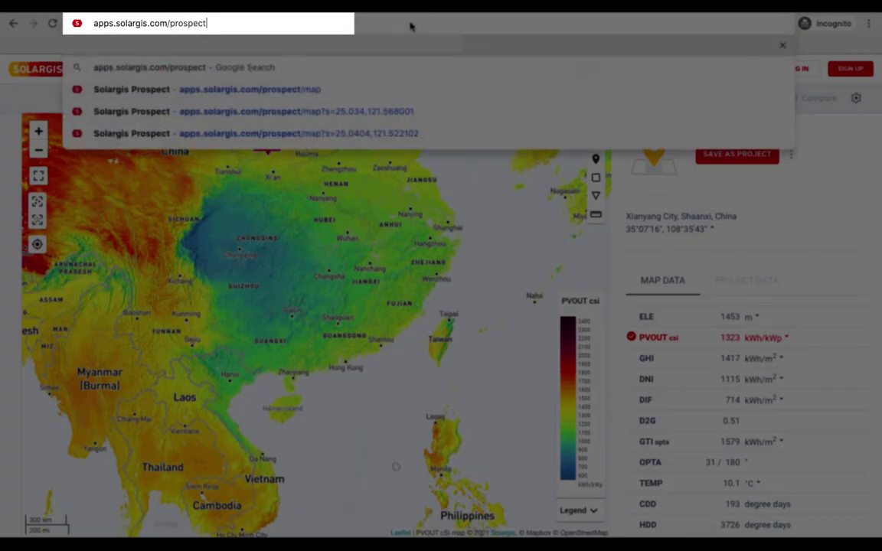
pyautogui.press('Return')
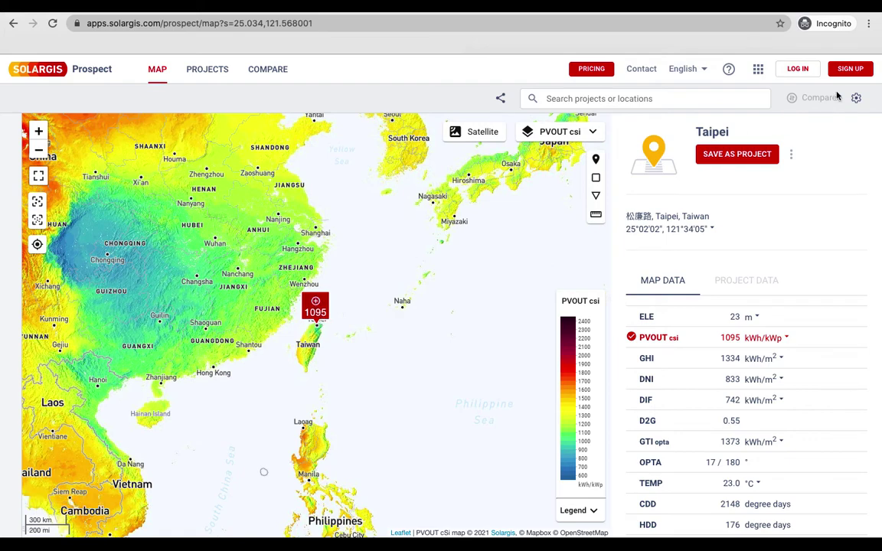
# - Dismiss the sign-up form and log in with the saved email and password
pyautogui.click(850, 70)
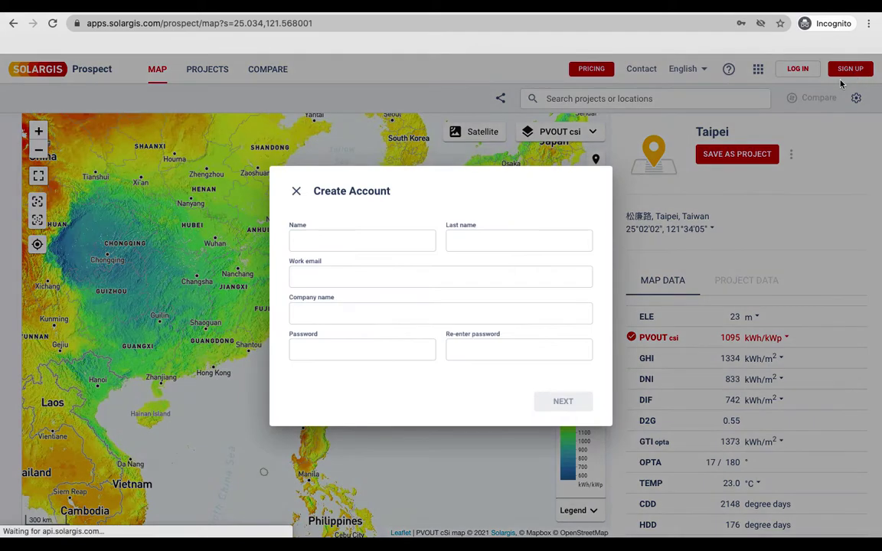
pyautogui.press('Escape')
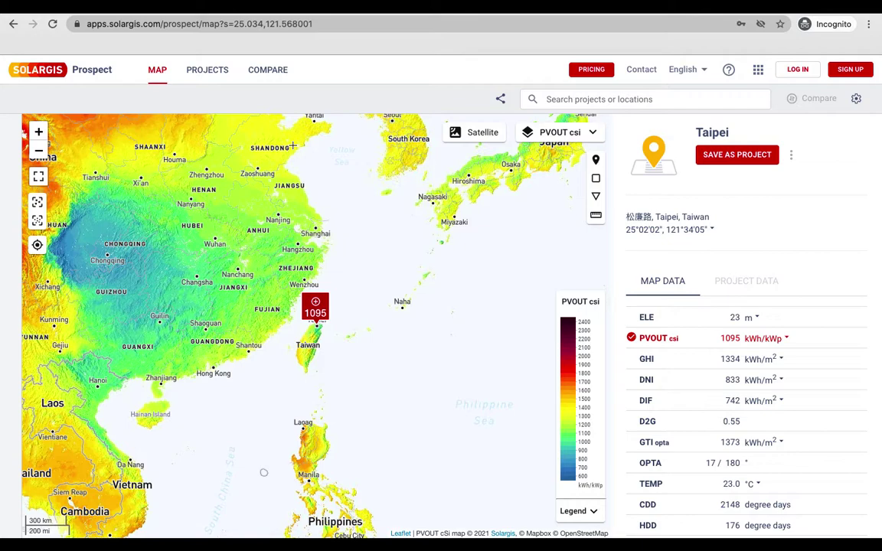
pyautogui.click(798, 69)
pyautogui.click(452, 242)
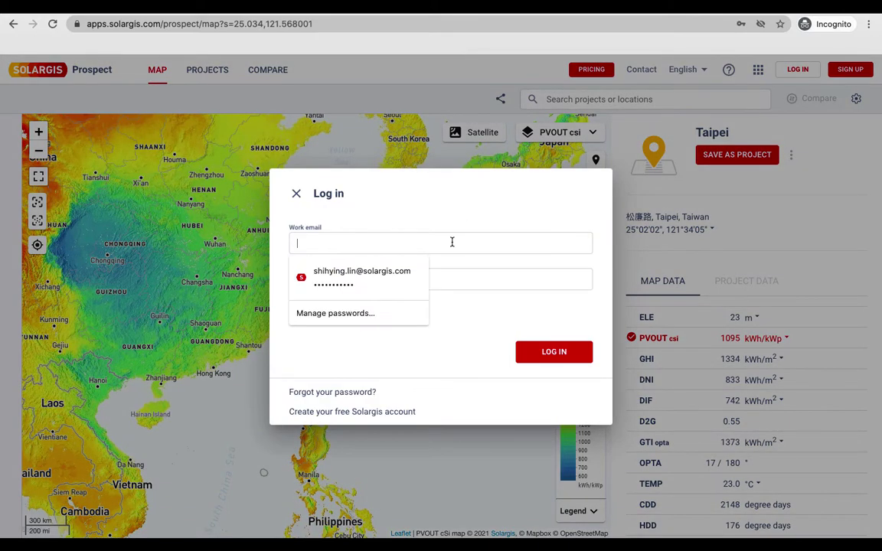
pyautogui.click(393, 275)
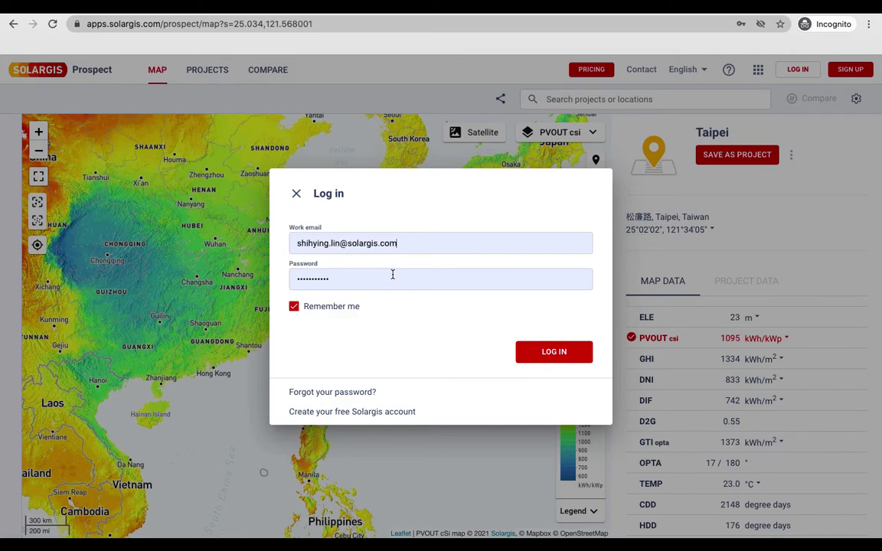
pyautogui.click(538, 354)
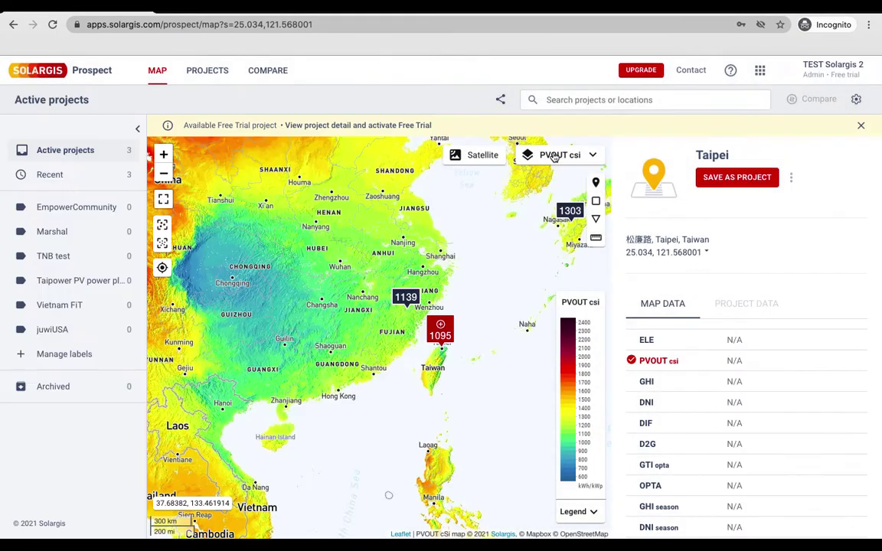
# - Browse the Select map layer list from Topographic down to Land cover
pyautogui.click(554, 157)
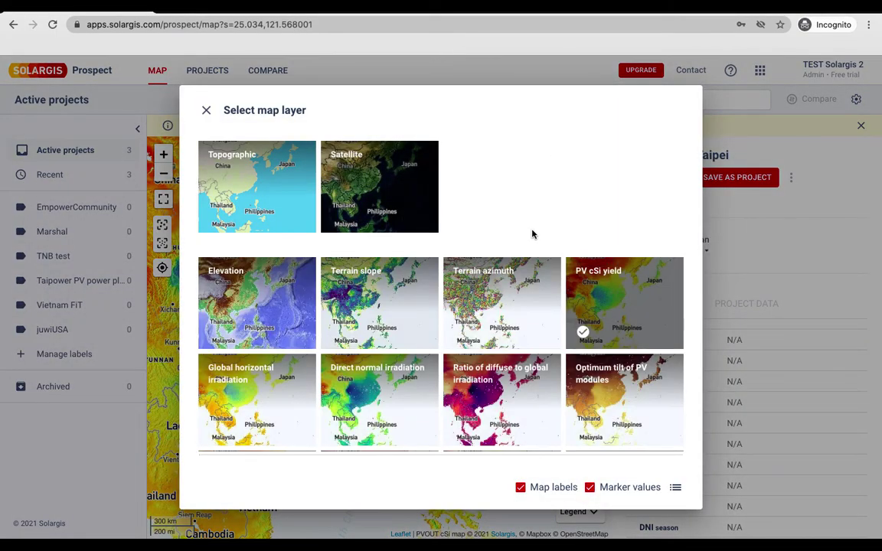
pyautogui.scroll(-1, 534, 235)
pyautogui.scroll(-1, 534, 235)
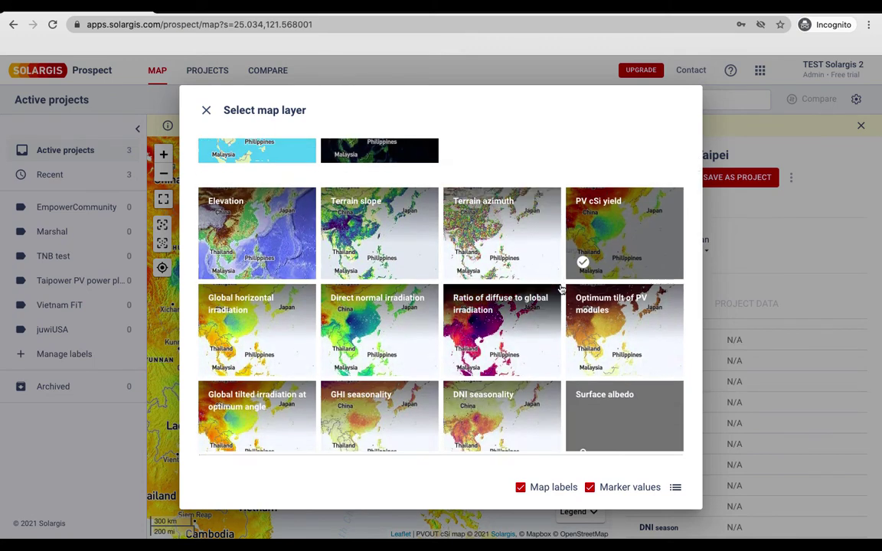
pyautogui.scroll(-1, 559, 276)
pyautogui.scroll(-3, 561, 290)
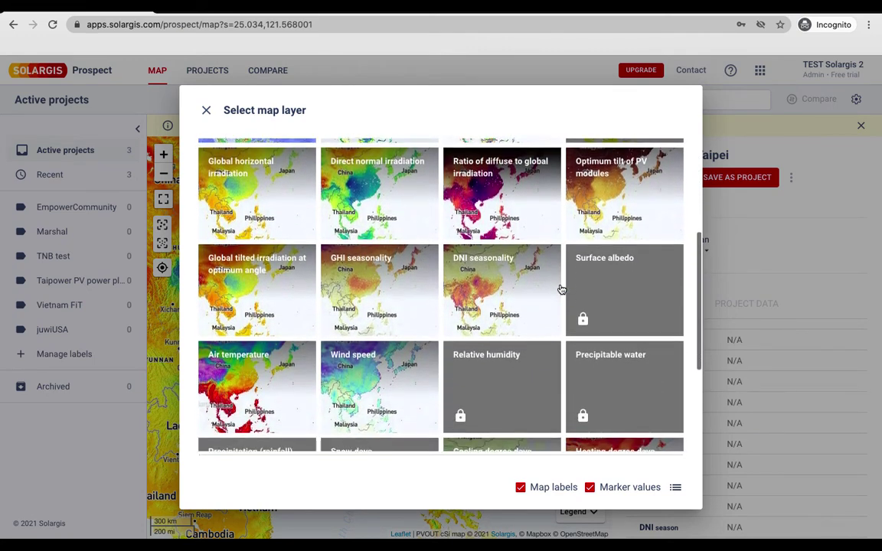
pyautogui.scroll(-3, 561, 290)
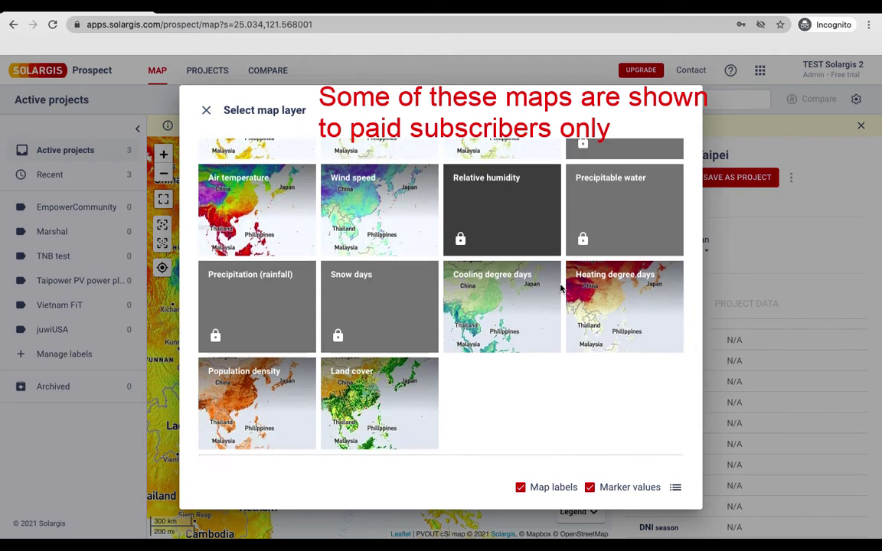
pyautogui.scroll(2, 561, 290)
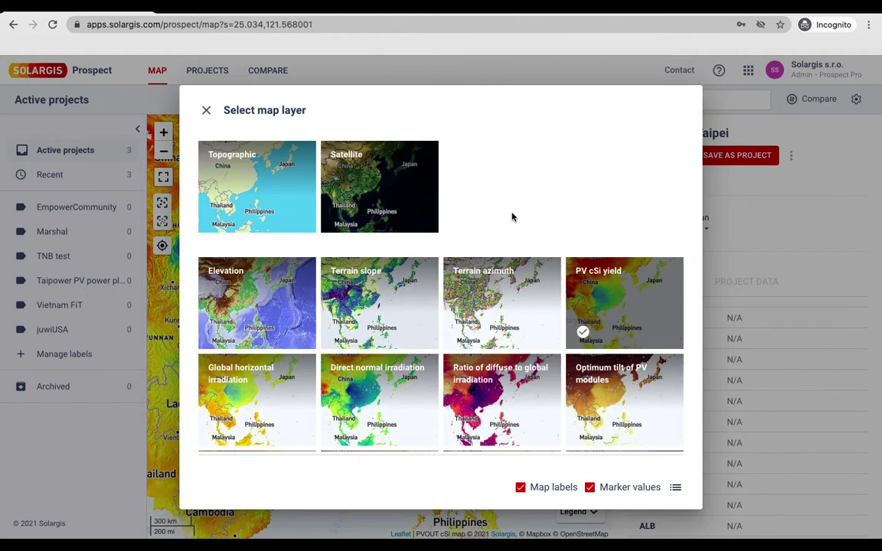
# - Scroll further through the map layer list before returning to the PVOUT csi map
pyautogui.scroll(-5, 512, 216)
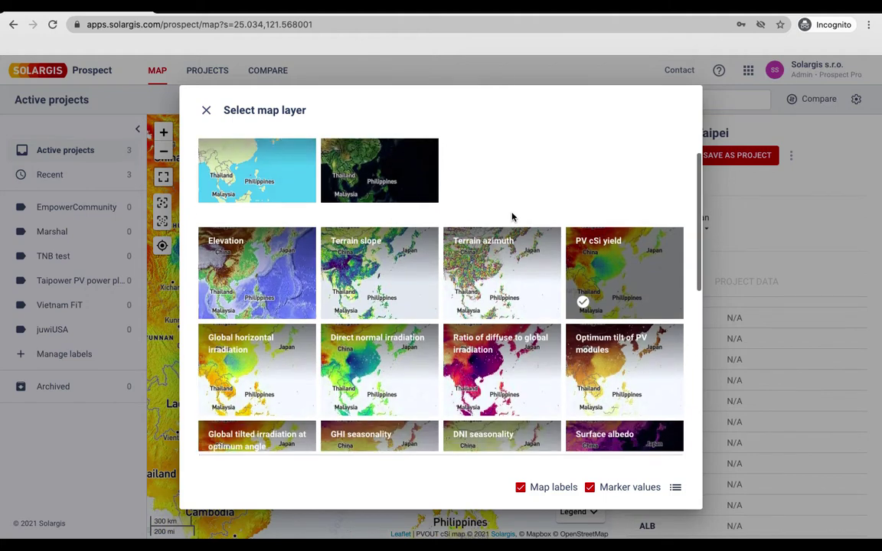
pyautogui.scroll(-3, 513, 217)
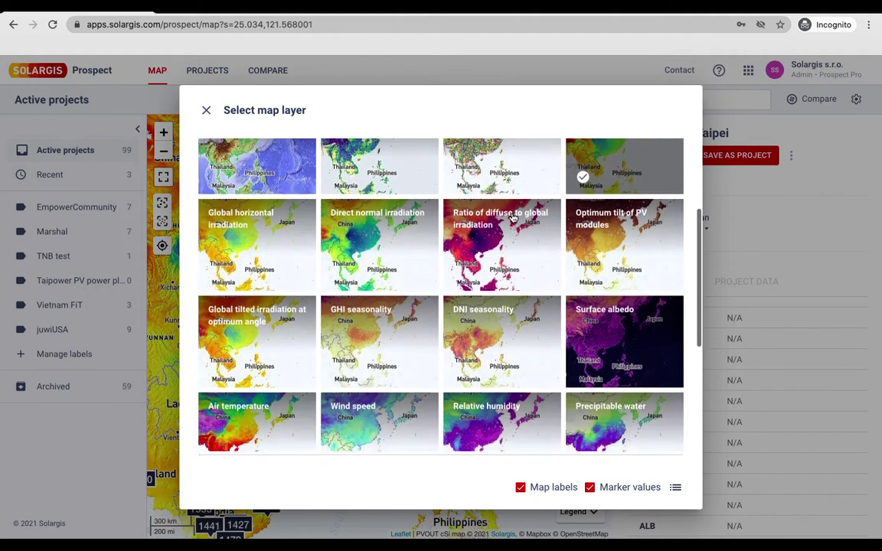
pyautogui.scroll(-3, 512, 216)
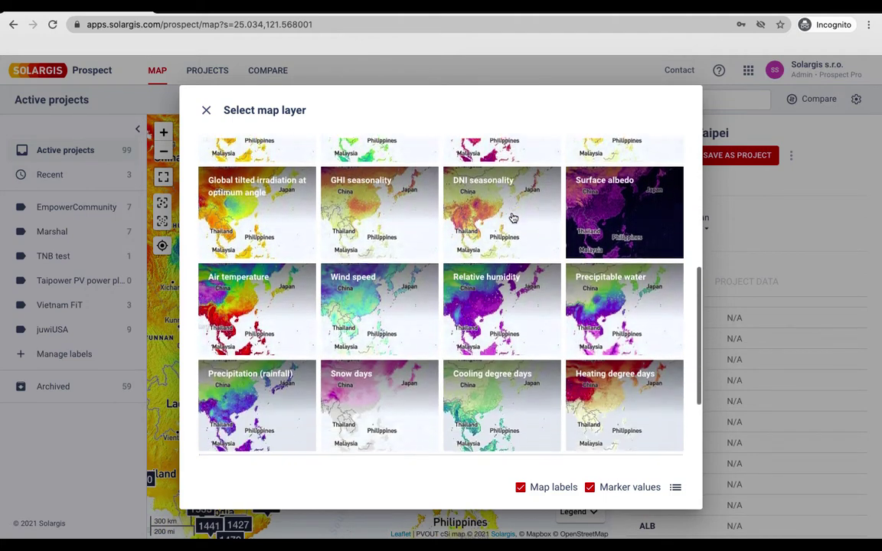
pyautogui.scroll(1, 512, 217)
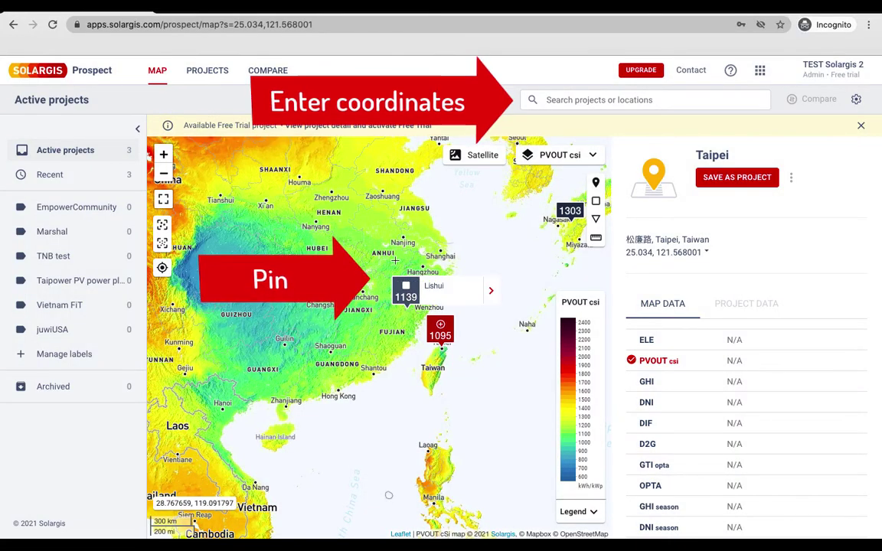
# - Pin Chaohu City near Nanjing, save it as a project and open its overview
pyautogui.click(389, 244)
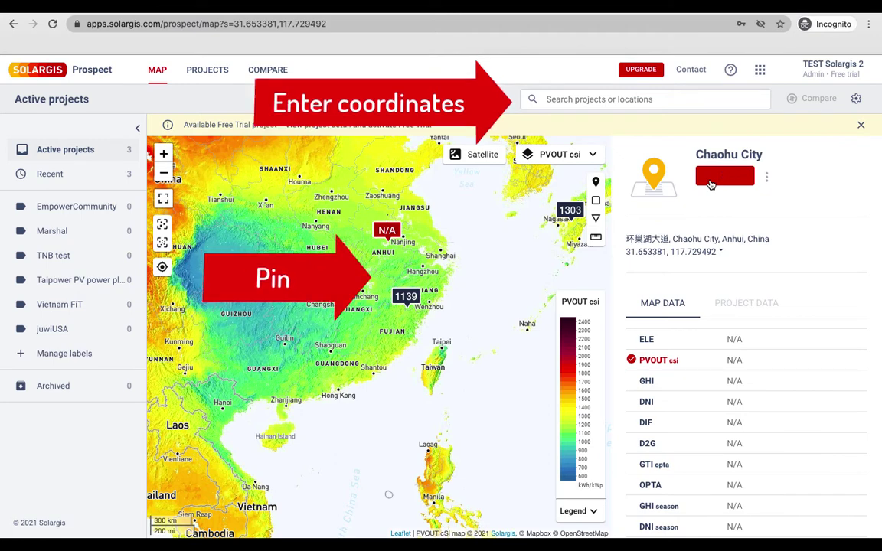
pyautogui.click(710, 183)
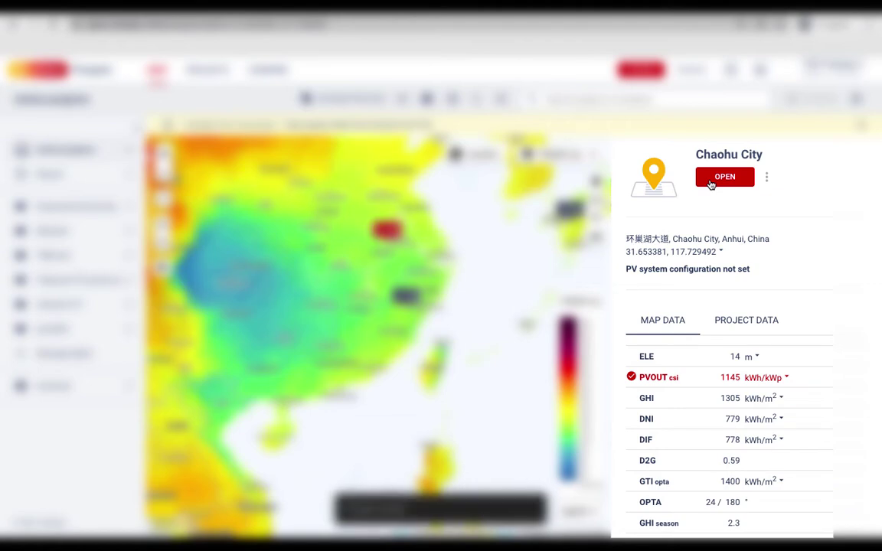
pyautogui.click(711, 183)
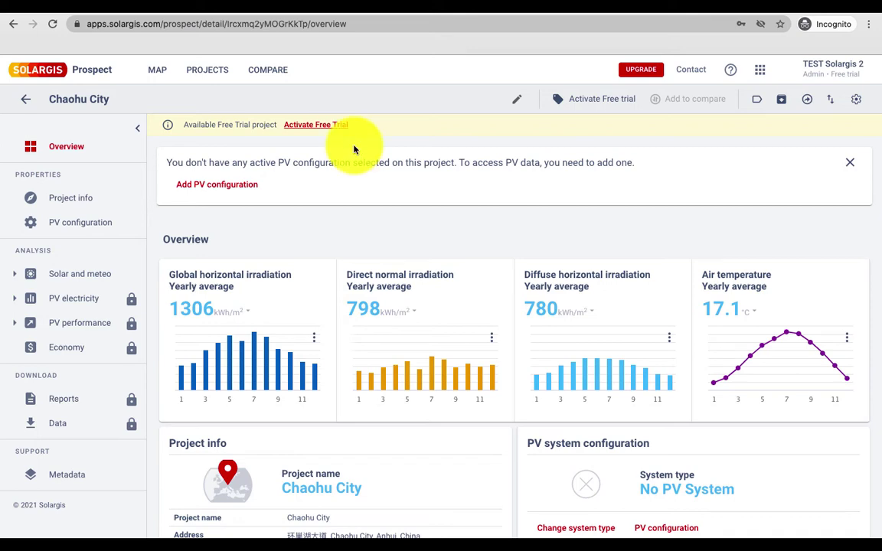
# - Activate the free trial for Chaohu City and start a new PV configuration
pyautogui.click(335, 127)
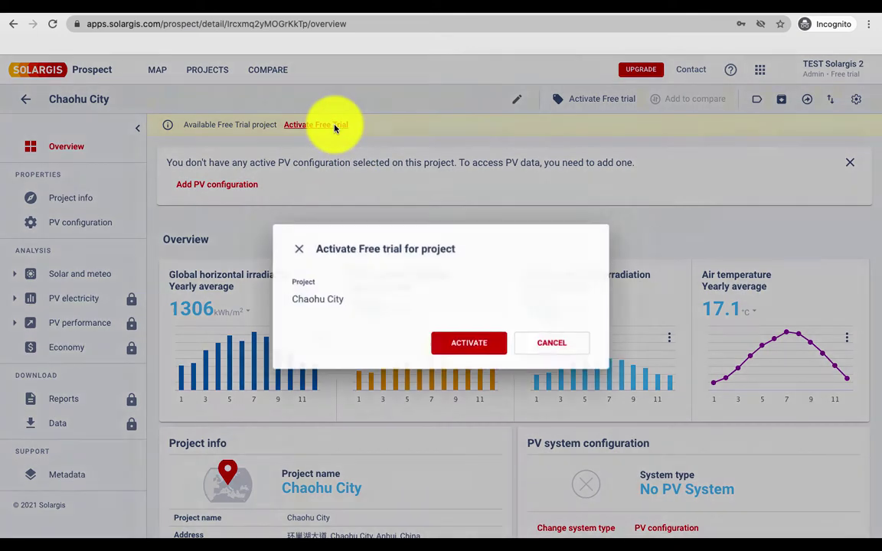
pyautogui.click(459, 346)
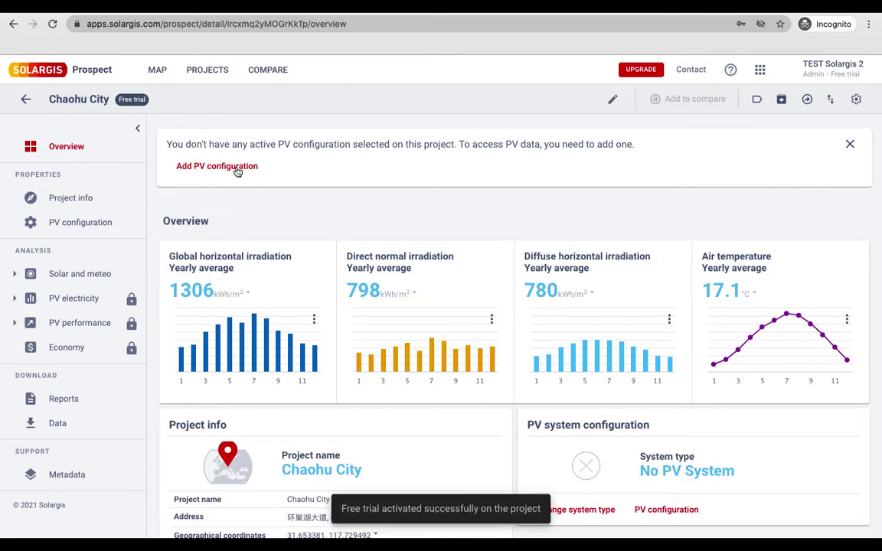
pyautogui.click(236, 166)
# - Choose the Floating PV template with 1 MWp, azimuth 180° and tilt 10°
pyautogui.scroll(-1, 240, 272)
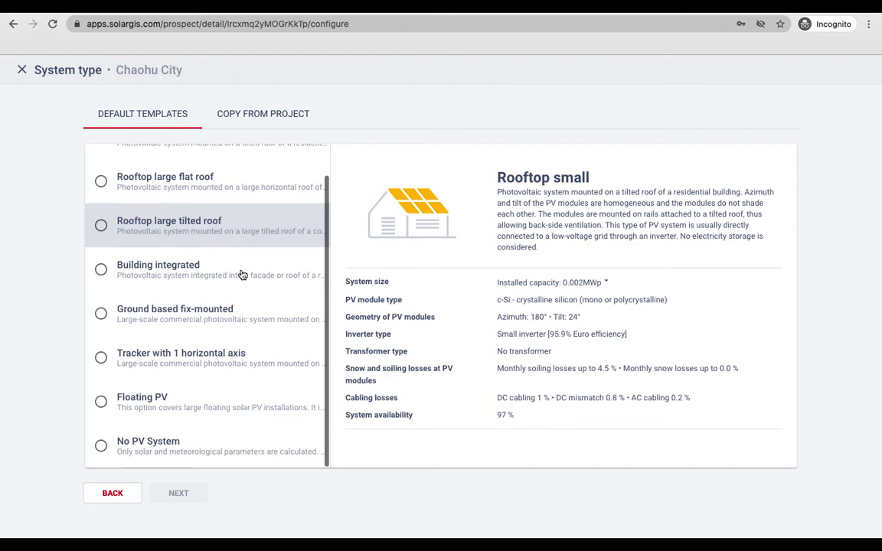
pyautogui.click(232, 402)
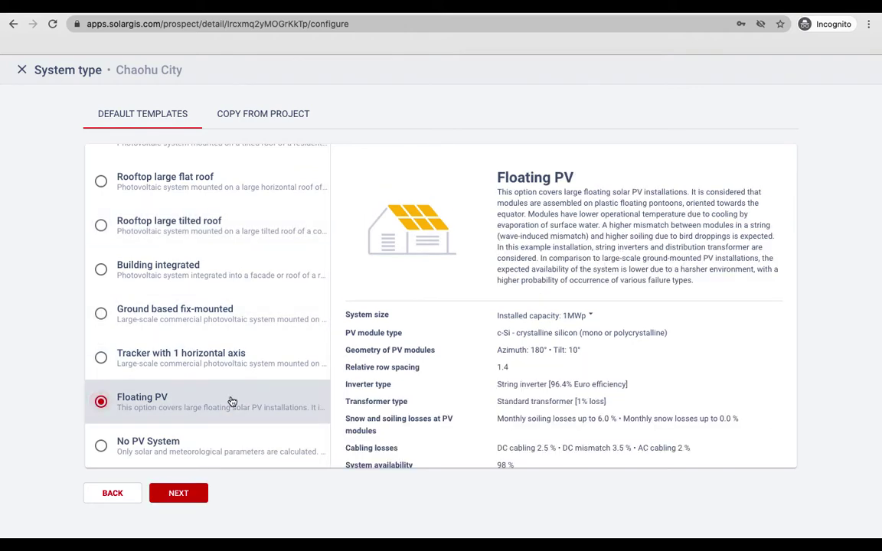
pyautogui.click(195, 499)
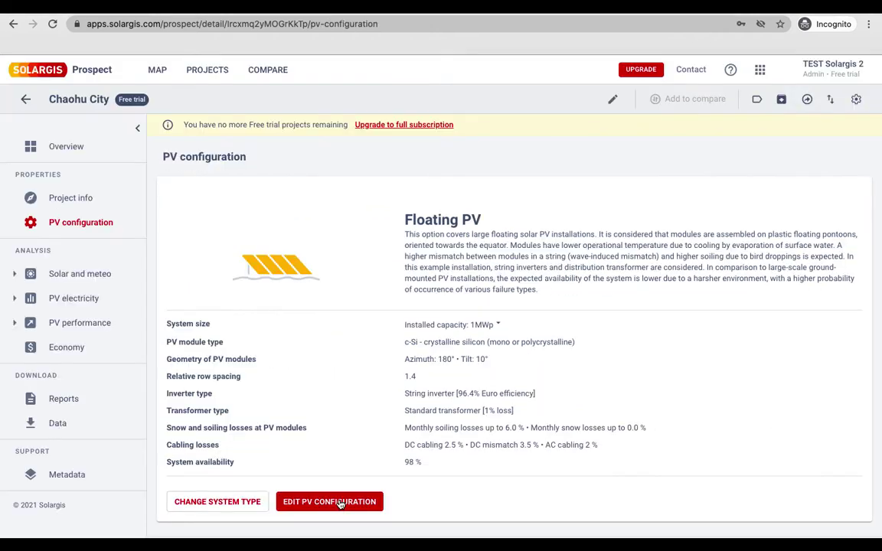
pyautogui.click(340, 503)
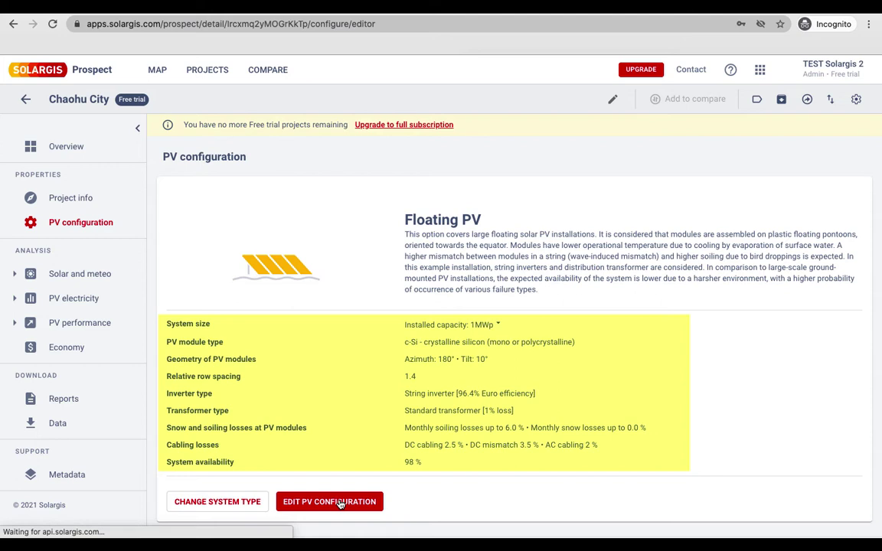
# - Keep MWp as the capacity unit and set the module tilt to the optimum 24°
pyautogui.click(337, 503)
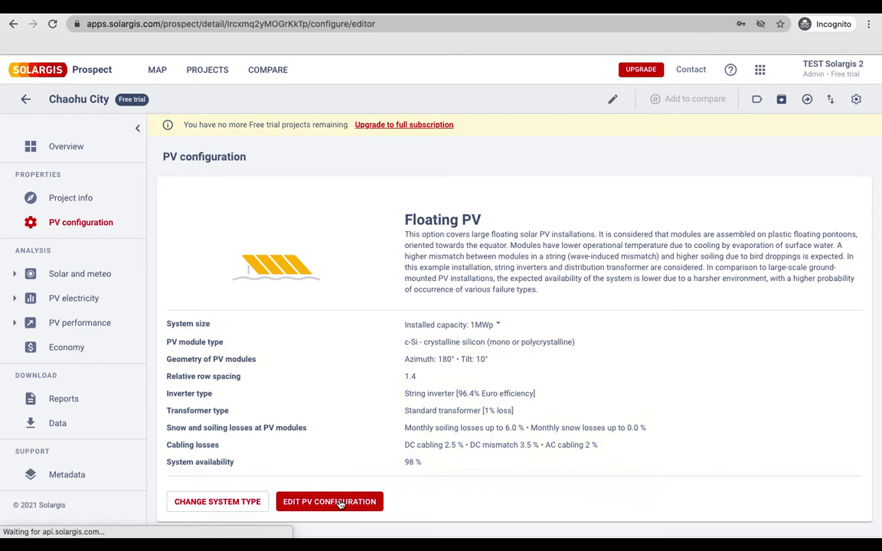
pyautogui.scroll(-3, 575, 287)
pyautogui.scroll(-1, 575, 287)
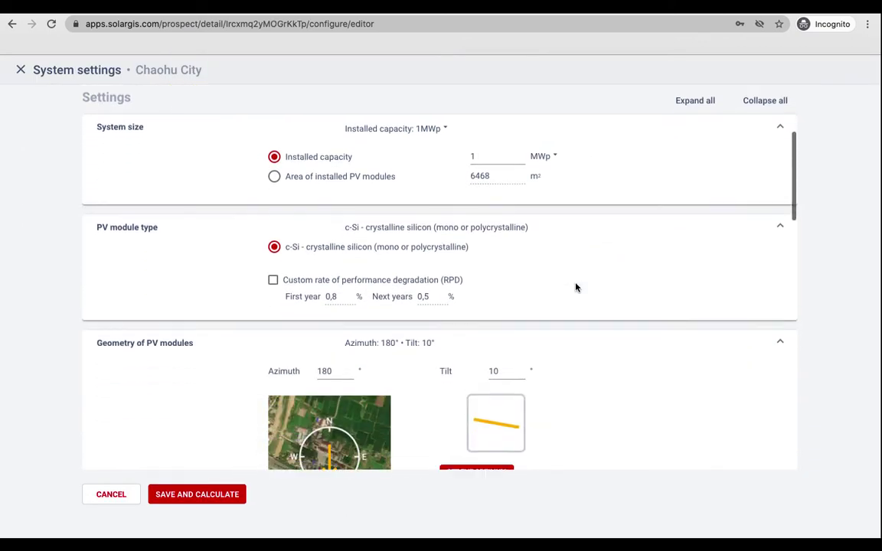
pyautogui.click(552, 153)
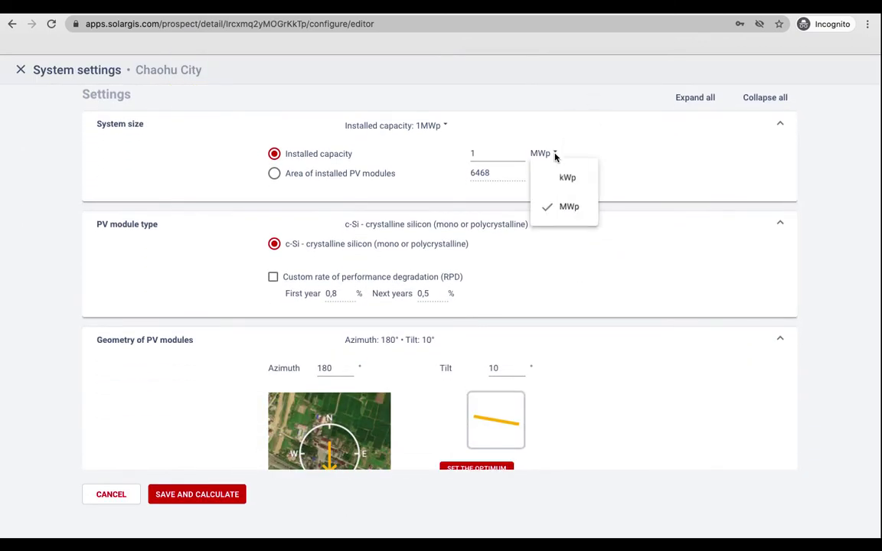
pyautogui.click(608, 209)
pyautogui.scroll(-2, 608, 209)
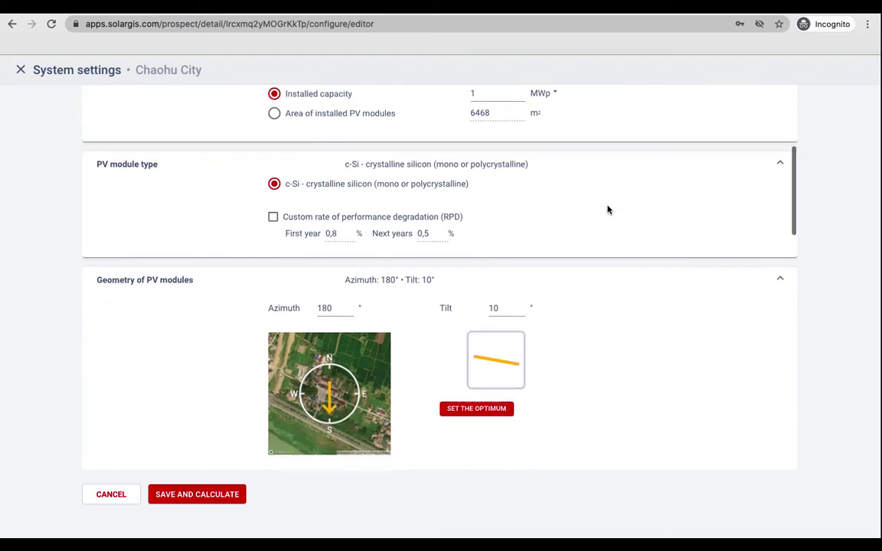
pyautogui.scroll(-2, 609, 210)
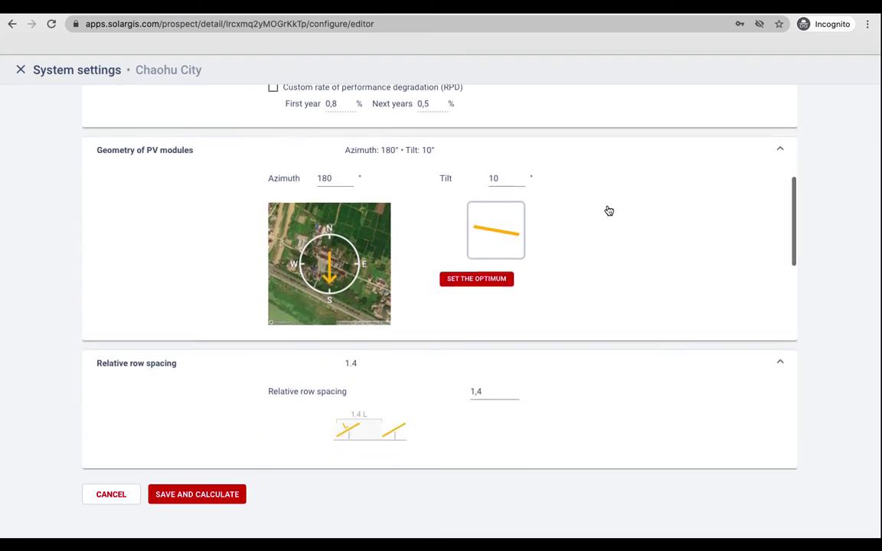
pyautogui.click(502, 233)
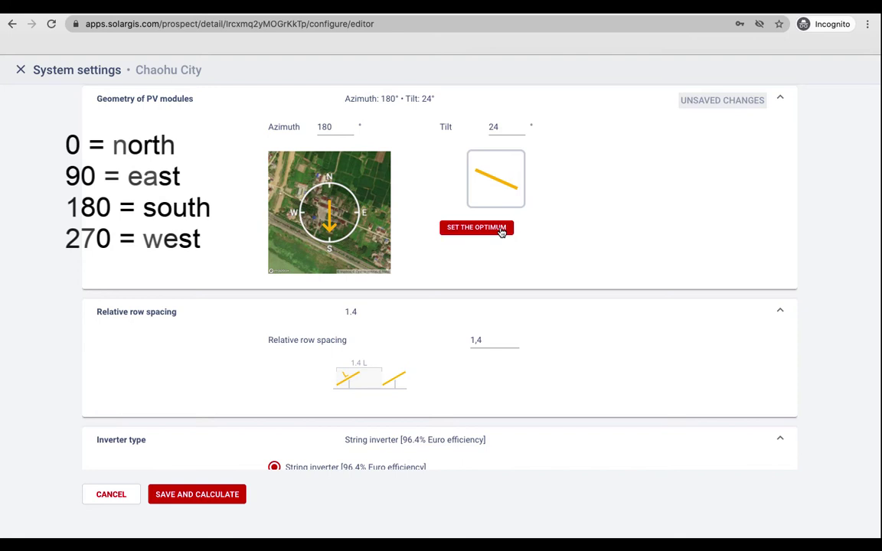
# - Keep monthly soiling values up to 6% with zero snow losses, then save and calculate
pyautogui.scroll(-2, 525, 234)
pyautogui.scroll(-1, 525, 235)
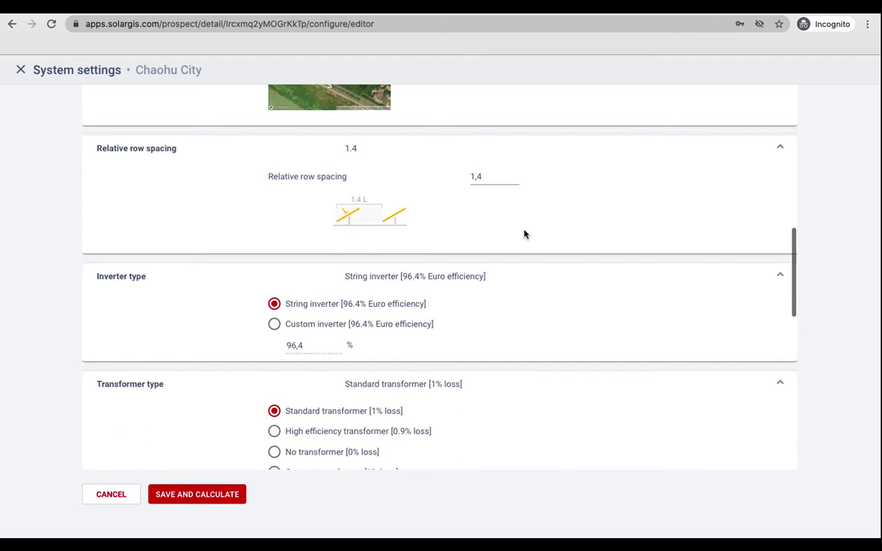
pyautogui.scroll(-6, 525, 235)
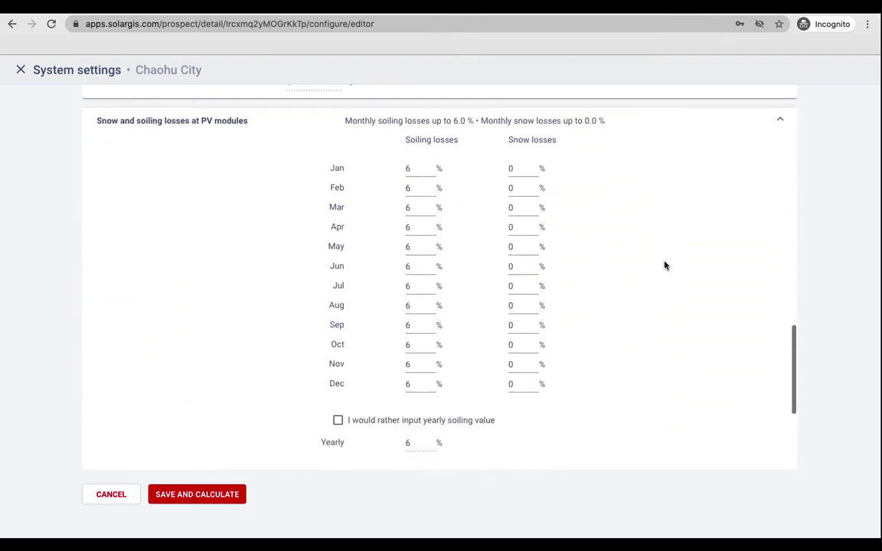
pyautogui.scroll(-1, 665, 265)
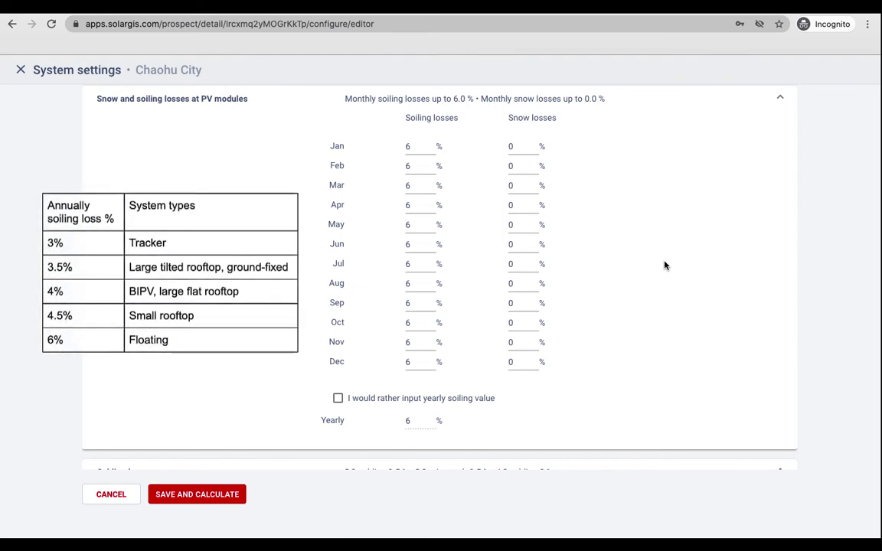
pyautogui.click(339, 398)
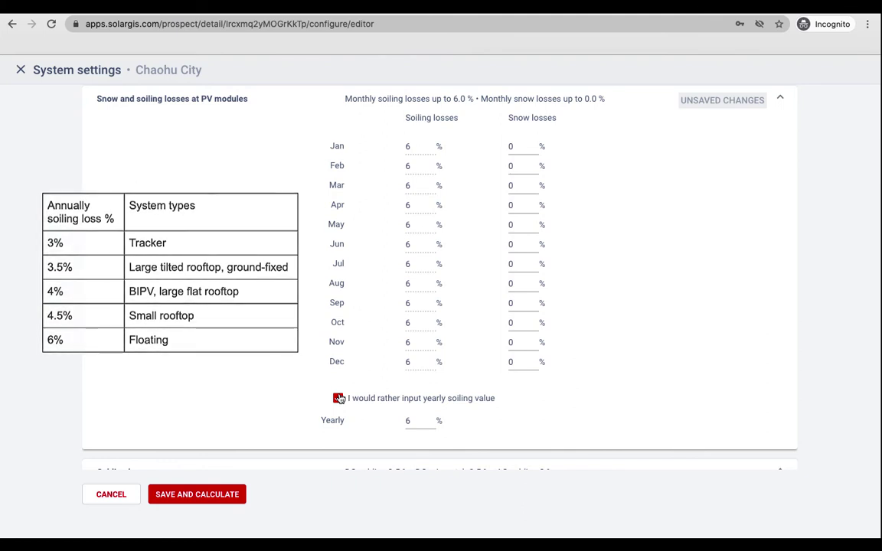
pyautogui.click(338, 398)
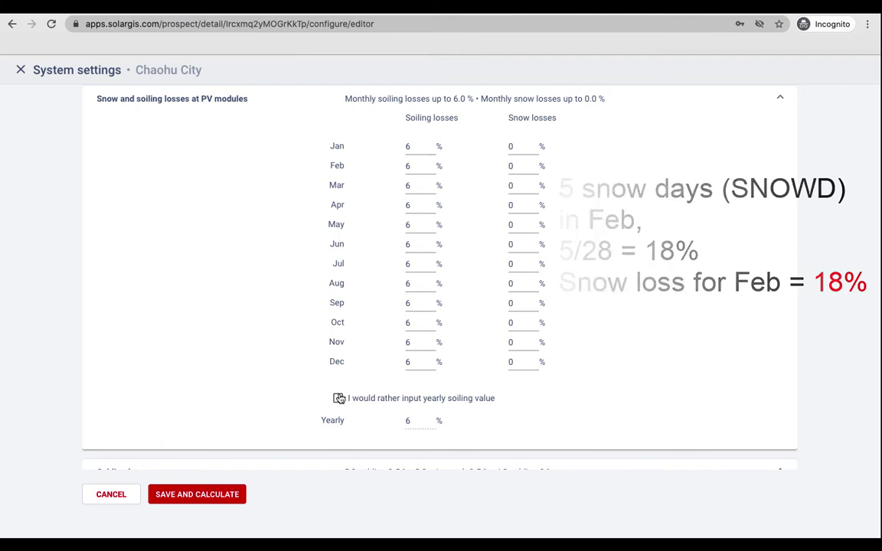
pyautogui.click(234, 495)
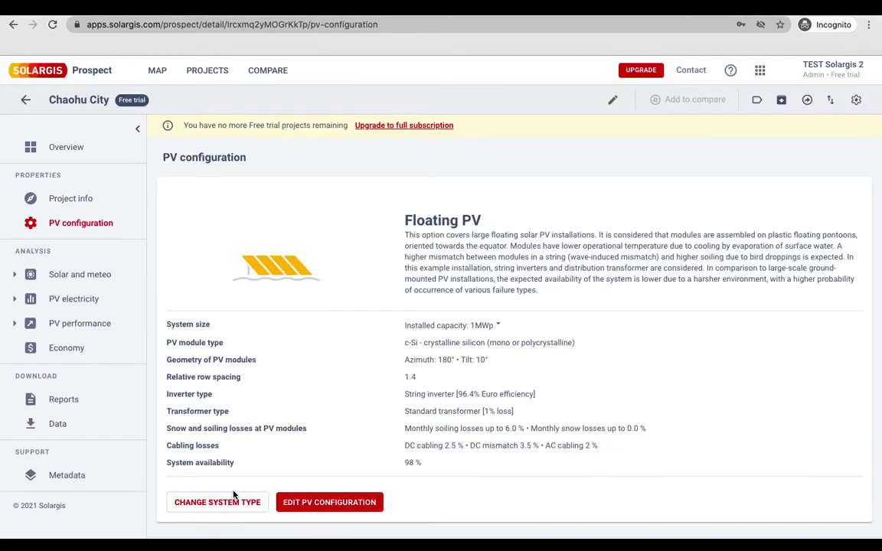
# - Review Chaohu City's monthly solar and meteo statistics
pyautogui.scroll(-1, 234, 495)
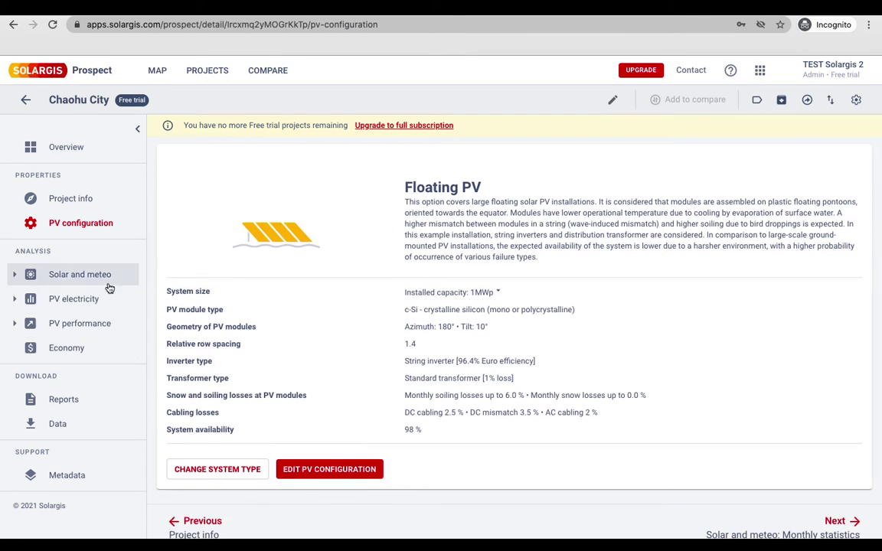
pyautogui.click(106, 277)
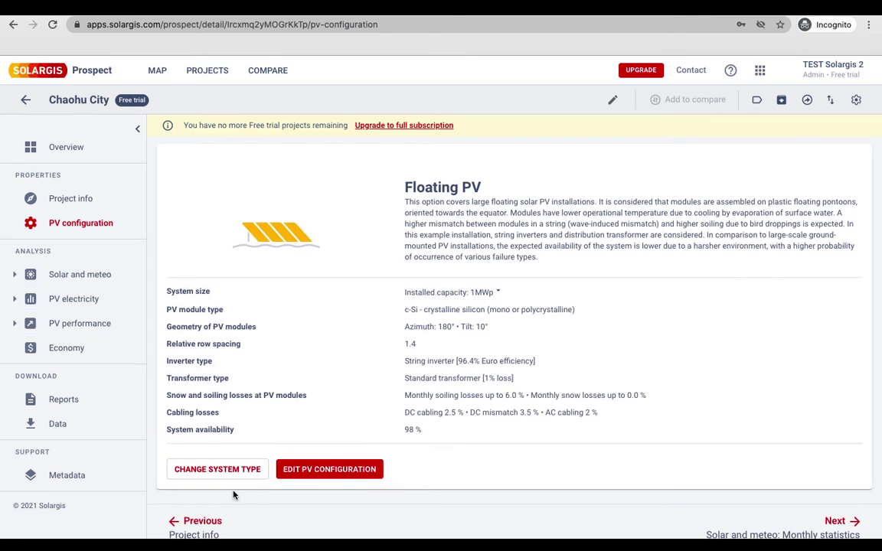
pyautogui.click(109, 282)
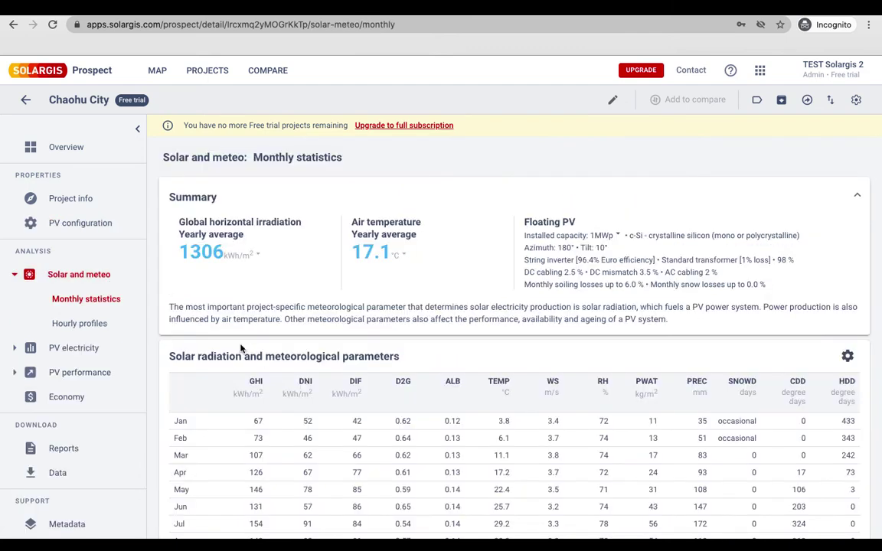
pyautogui.scroll(-3, 262, 375)
pyautogui.scroll(-2, 266, 377)
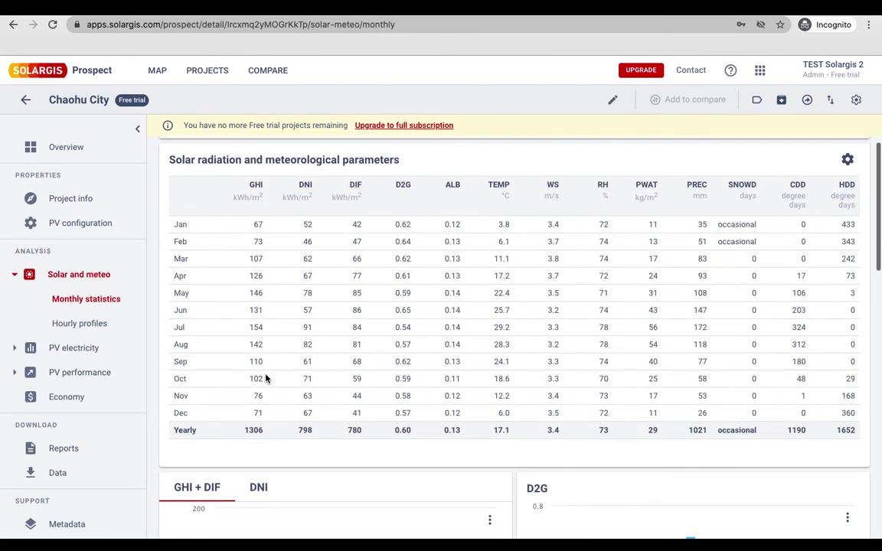
pyautogui.scroll(-10, 153, 476)
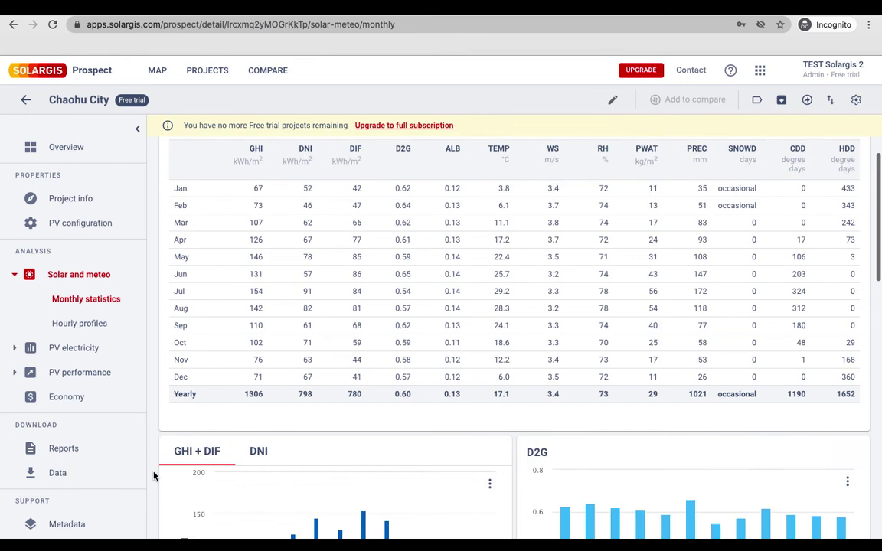
# - Show the hourly GHI, DNI and DIF radiation profile charts
pyautogui.click(118, 328)
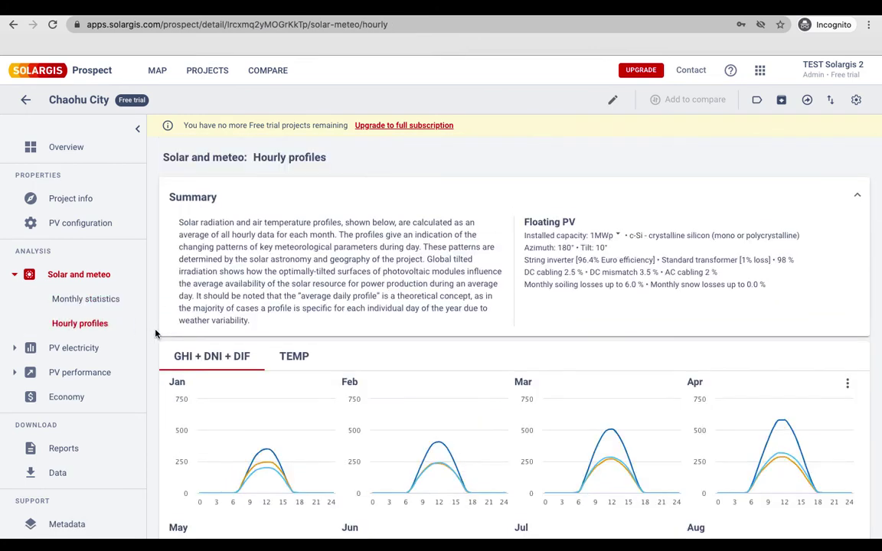
pyautogui.scroll(-1, 156, 334)
pyautogui.scroll(-3, 156, 334)
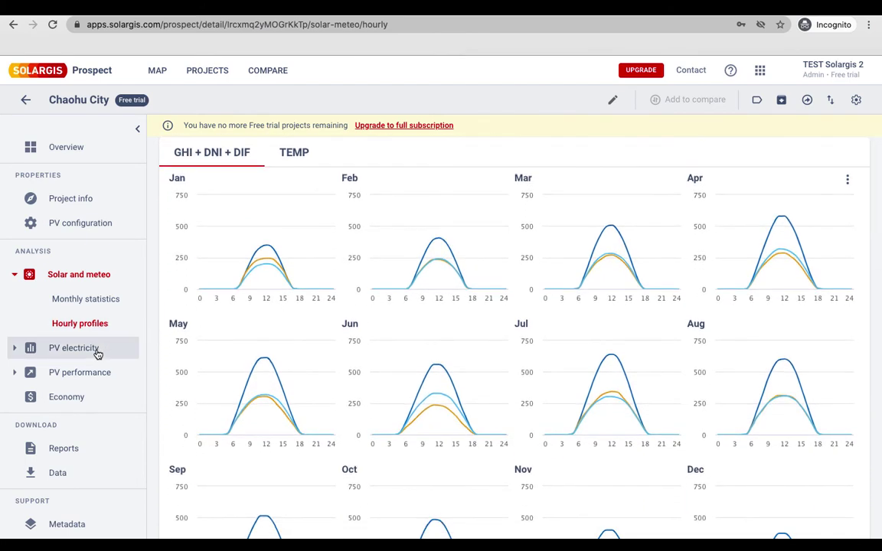
# - Show PV electricity hourly profiles down to the Global tilted irradiation Wh/m² hour-by-month table
pyautogui.click(97, 349)
pyautogui.click(90, 348)
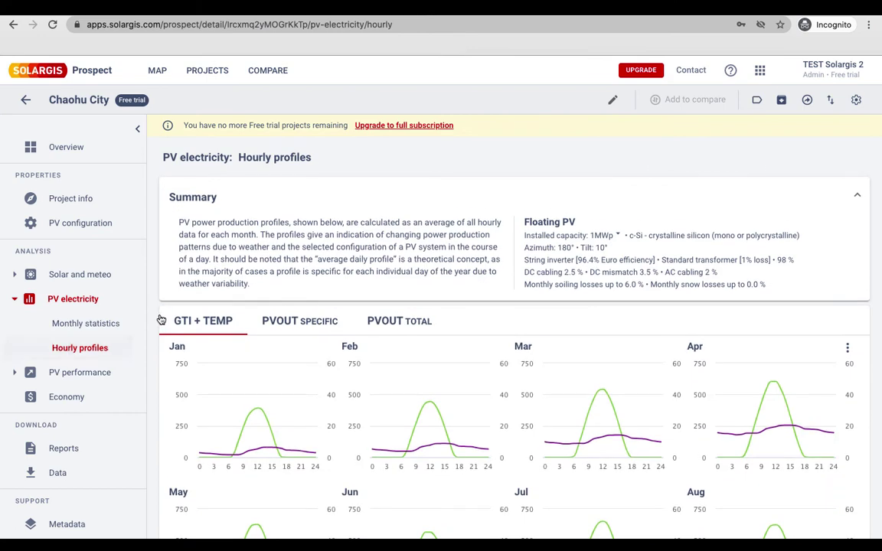
pyautogui.scroll(-3, 152, 324)
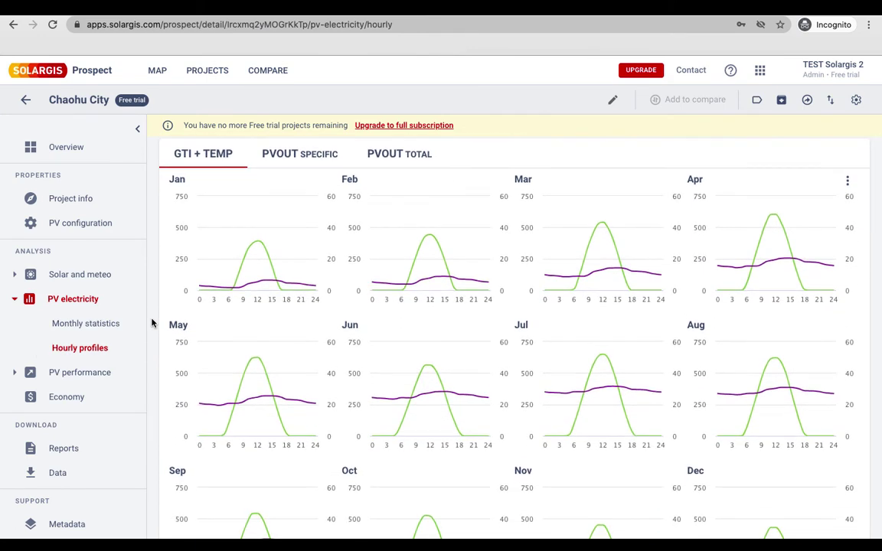
pyautogui.scroll(-2, 152, 323)
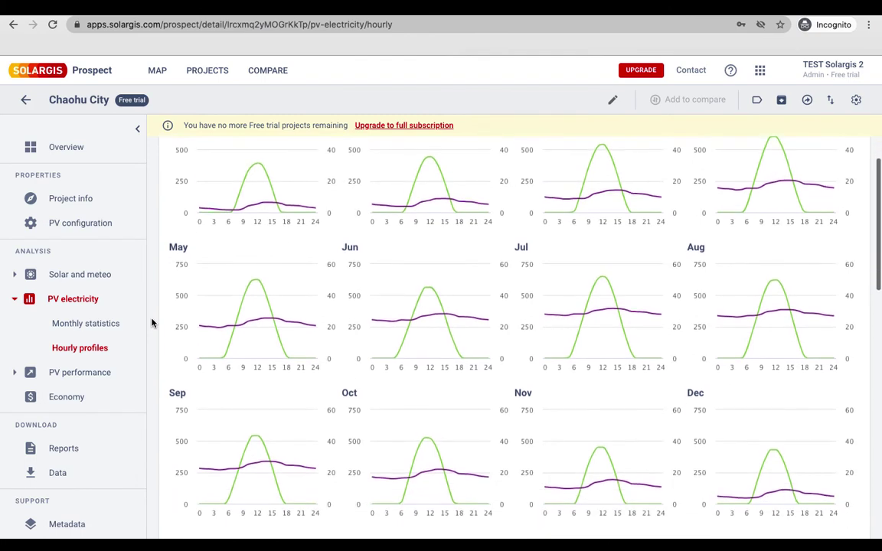
pyautogui.scroll(-2, 152, 323)
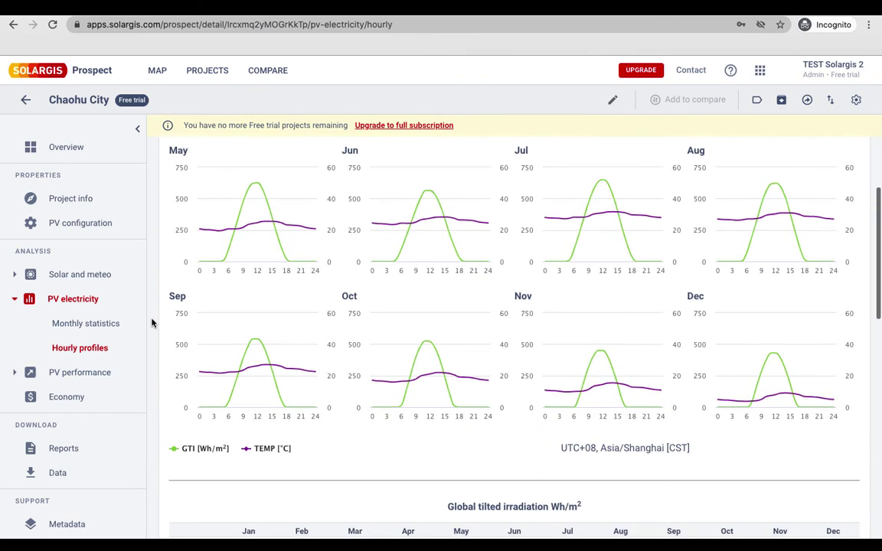
pyautogui.scroll(-1, 152, 323)
pyautogui.scroll(-1, 152, 323)
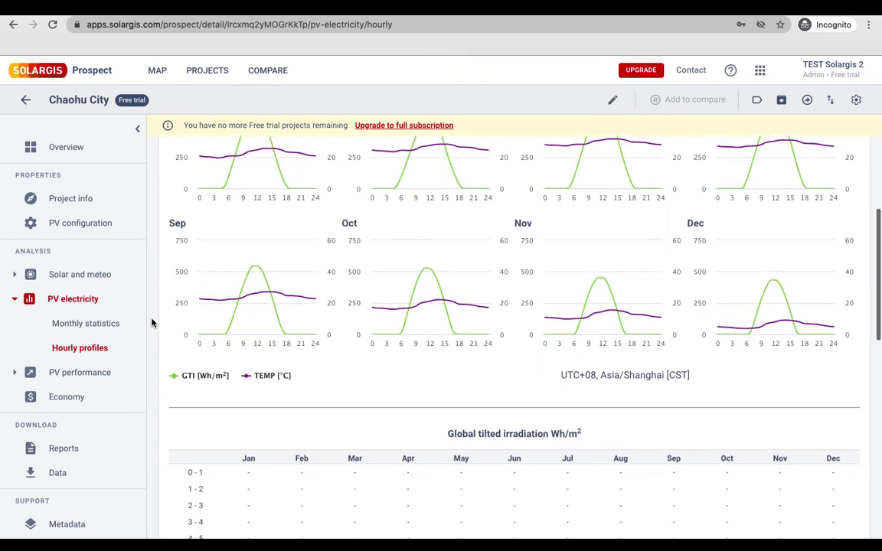
pyautogui.scroll(-1, 152, 323)
pyautogui.scroll(-2, 151, 323)
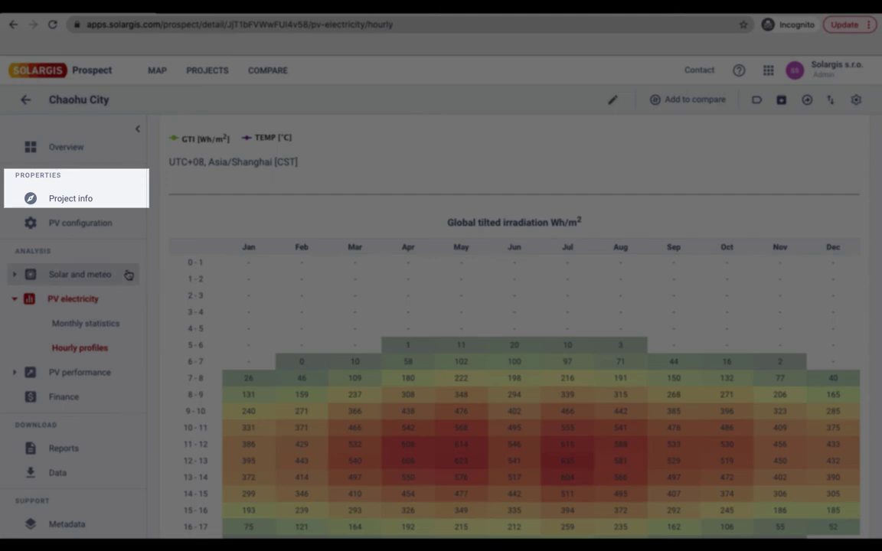
# - Replace the Chaohu City terrain horizon values with a flat 0:0 horizon and save it as custom
pyautogui.click(129, 201)
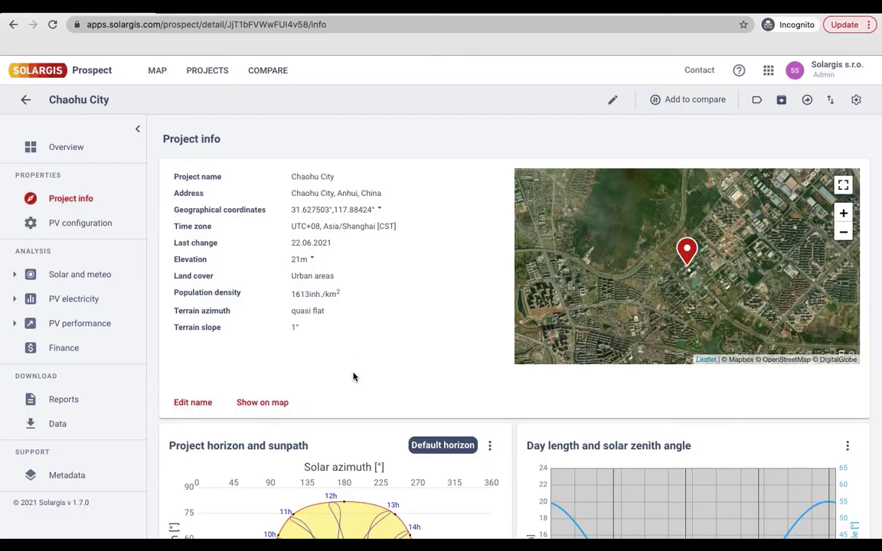
pyautogui.scroll(-5, 355, 376)
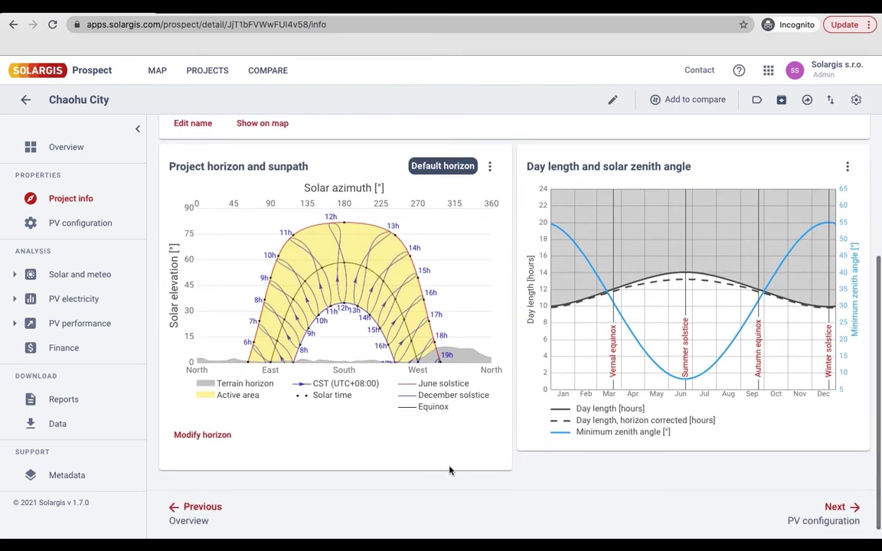
pyautogui.click(206, 437)
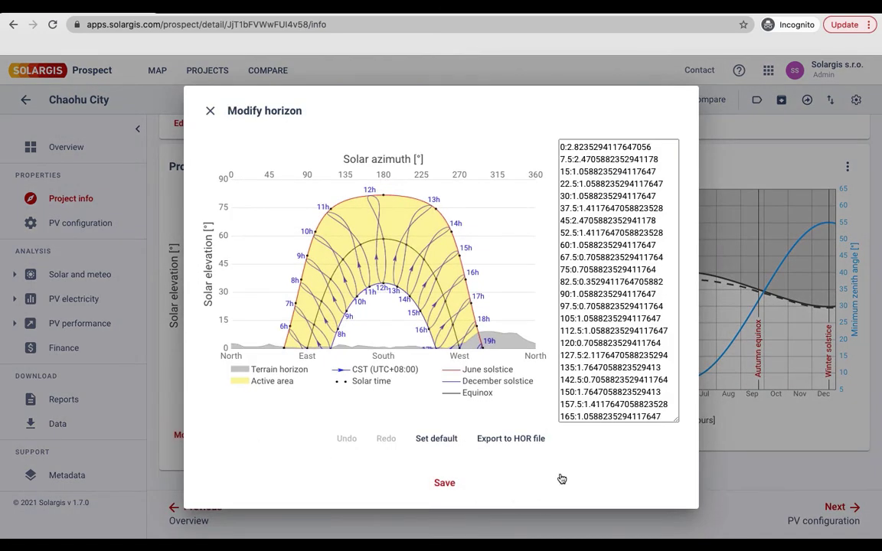
pyautogui.click(617, 337)
pyautogui.hotkey('ctrl', 'a')
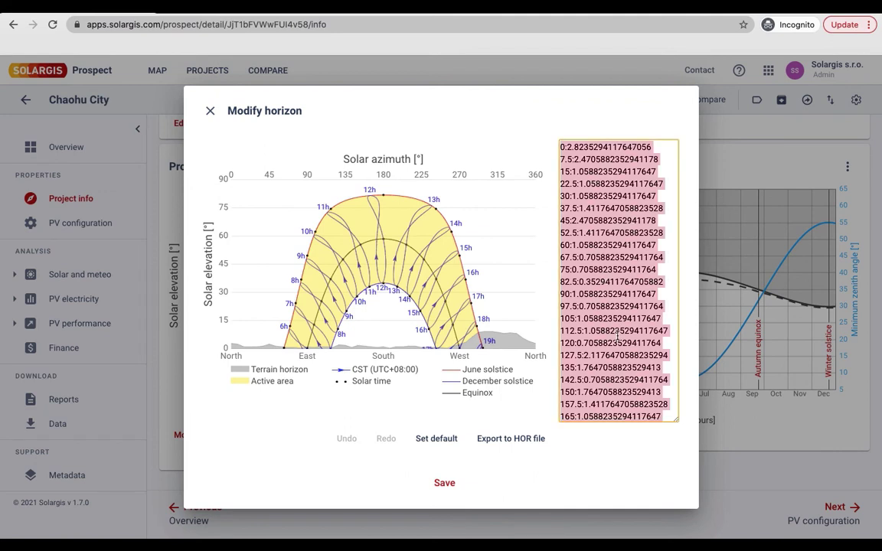
pyautogui.press('BackSpace')
pyautogui.write('0:0')
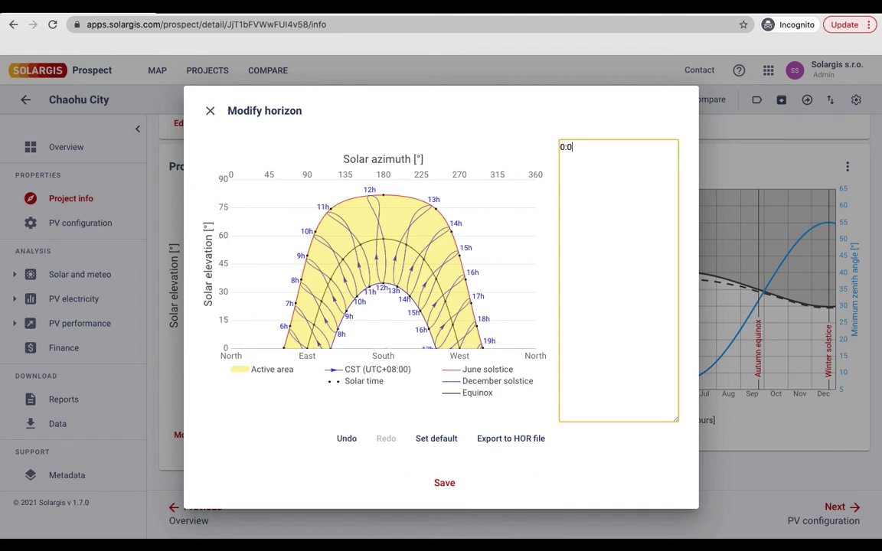
pyautogui.click(444, 484)
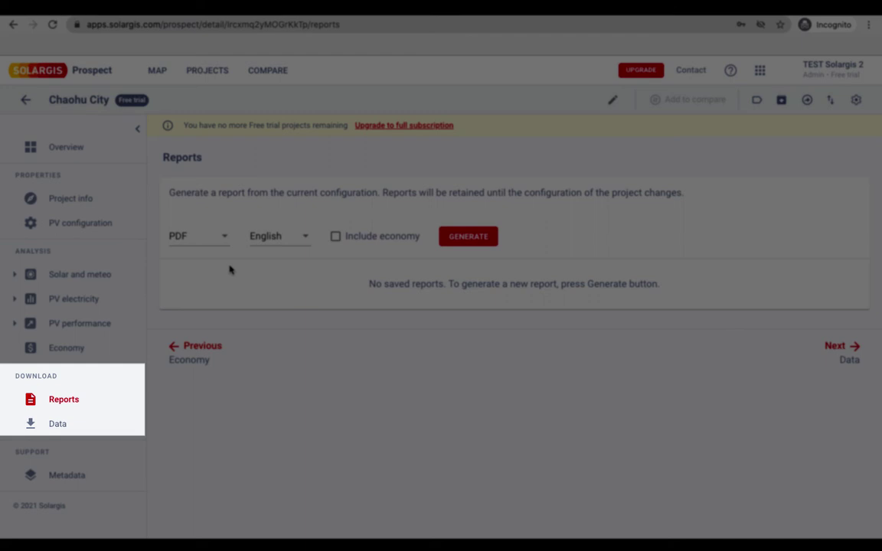
# - Generate the English PDF report Solargis_Prospect_Chaohu_City_en.pdf, leaving economy data out
pyautogui.click(225, 240)
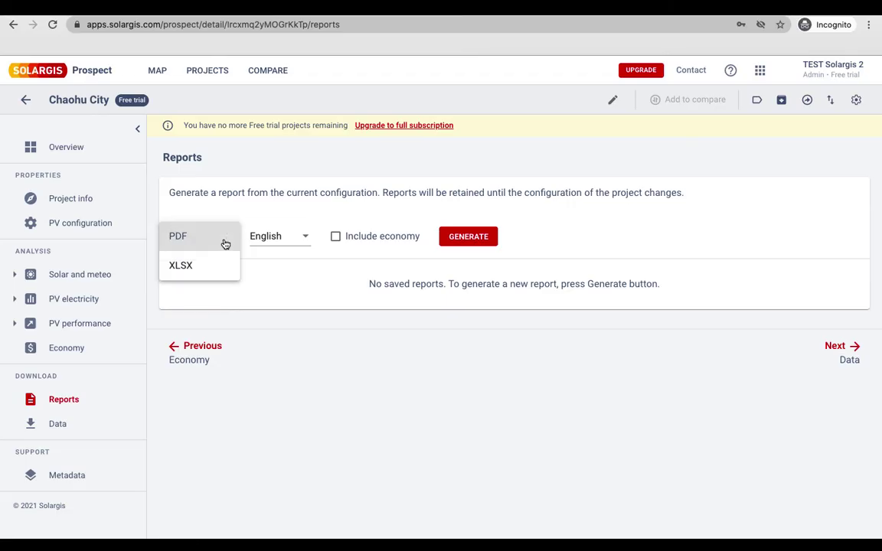
pyautogui.click(310, 253)
pyautogui.click(306, 239)
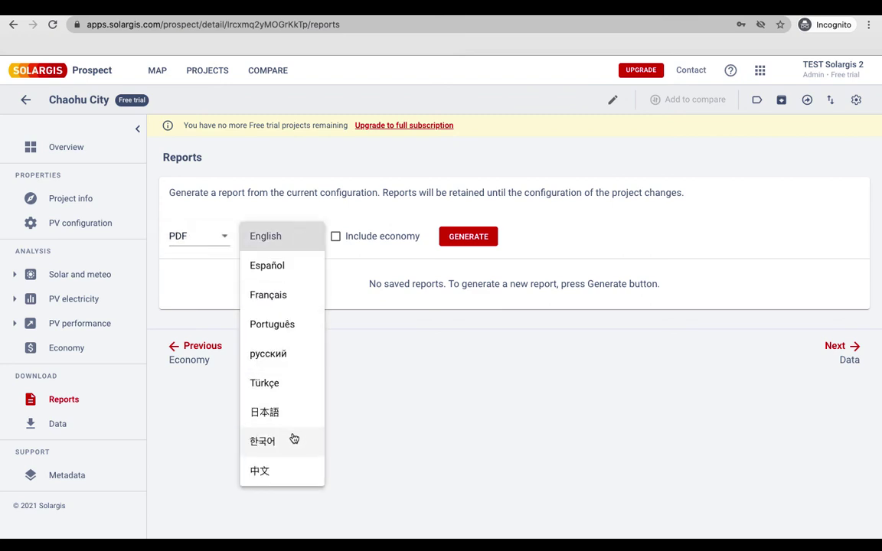
pyautogui.click(314, 240)
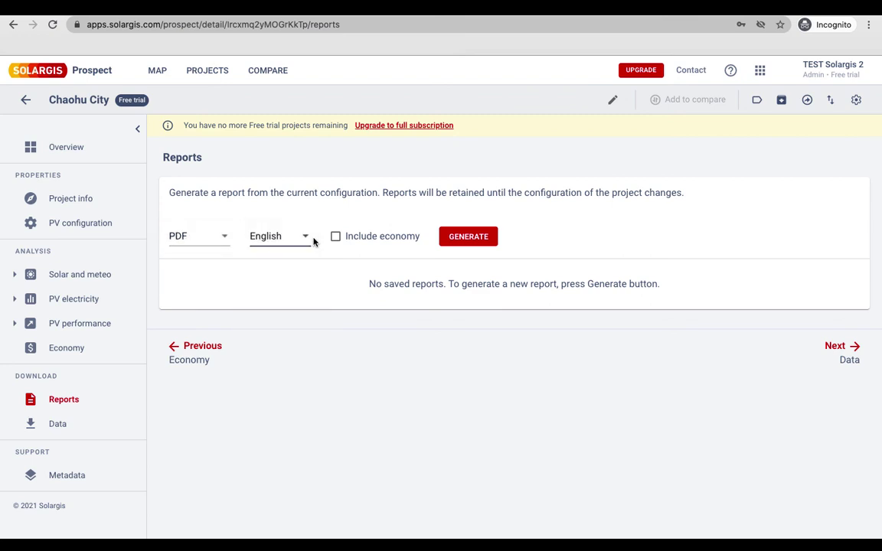
pyautogui.click(475, 244)
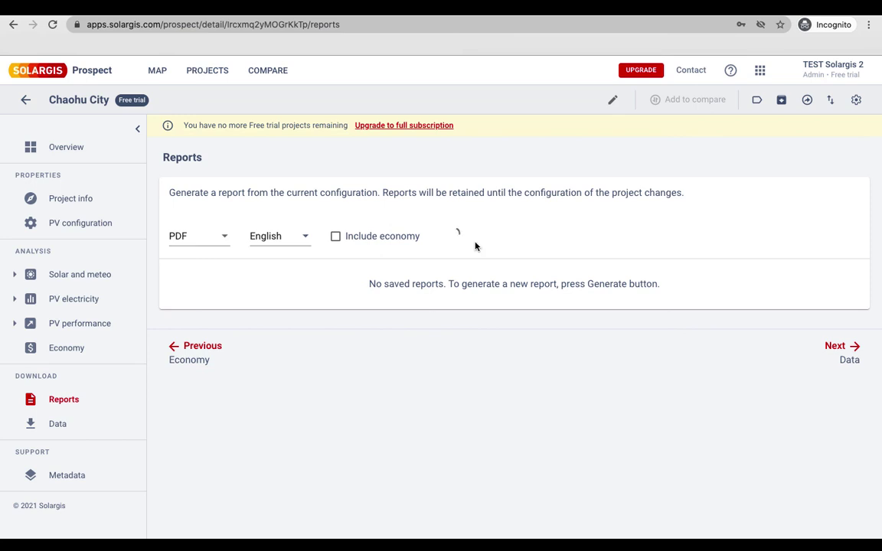
# - Download Chaohu City's monthly average data as a PVsyst CSV from the Data page
pyautogui.click(80, 424)
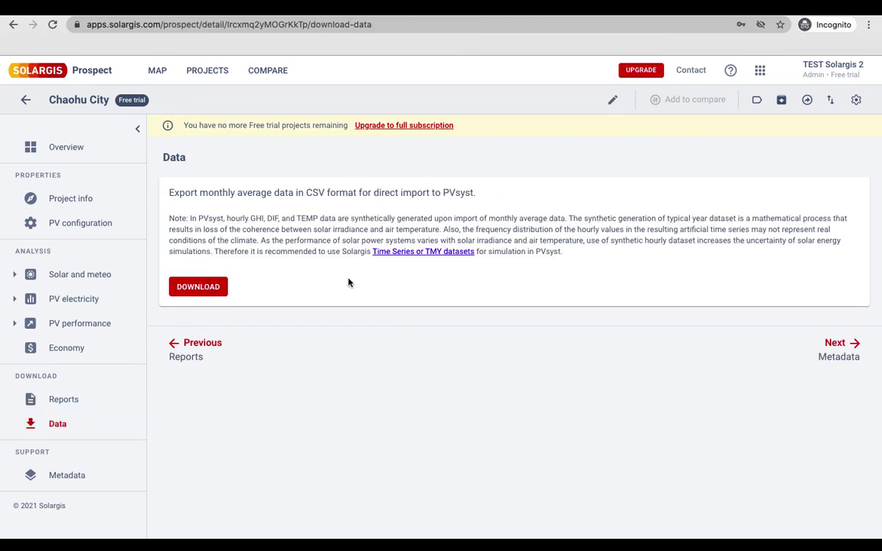
pyautogui.click(197, 289)
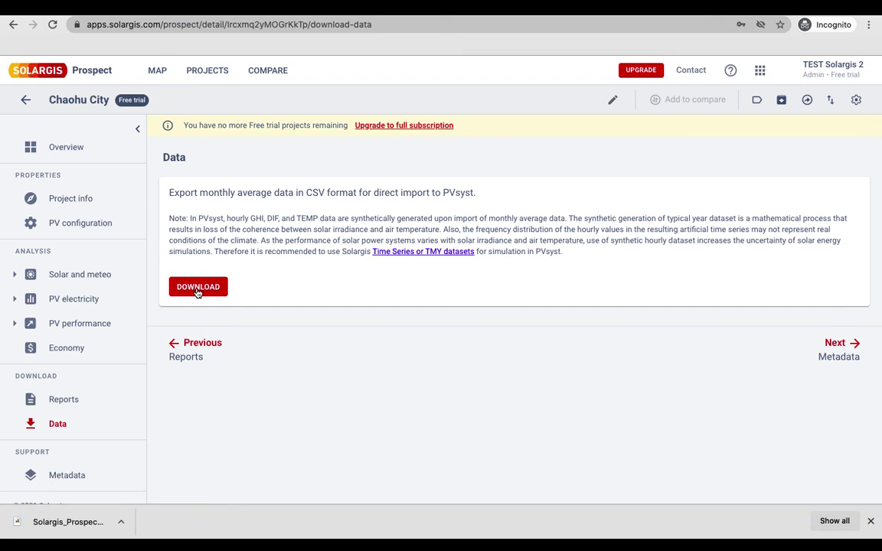